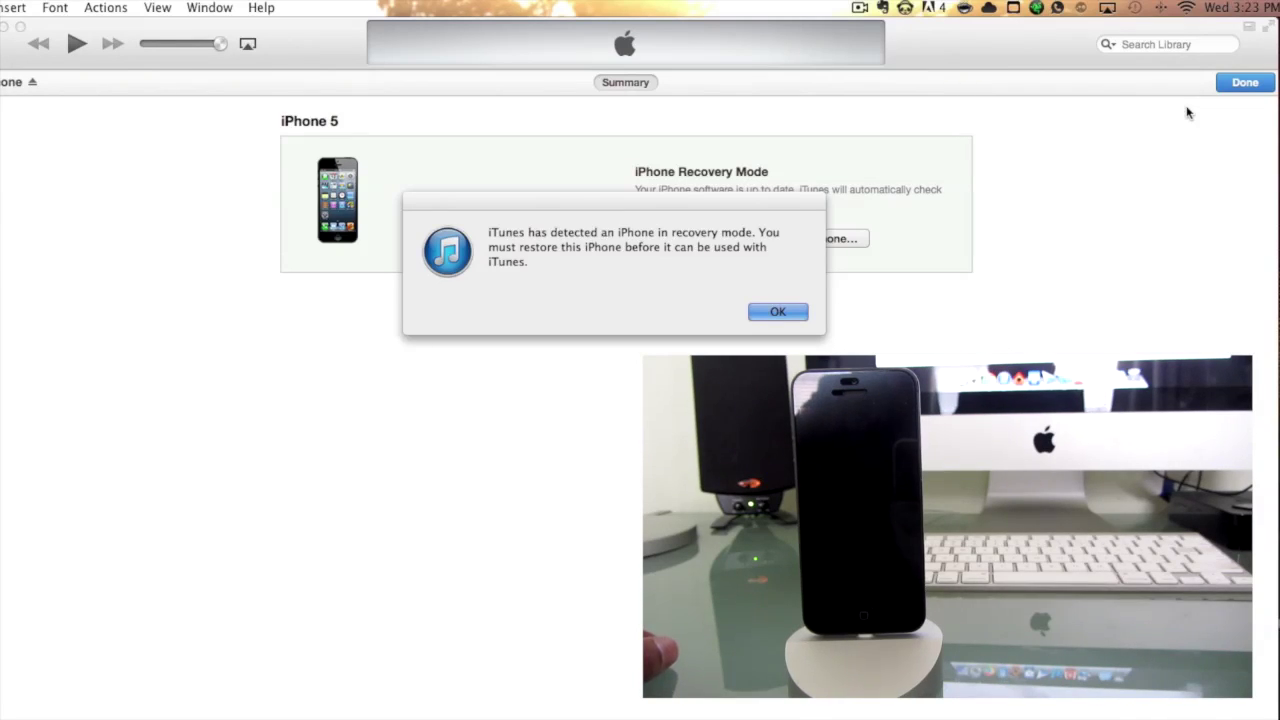
# Dismiss the recovery-mode alert and confirm Restore and Update to erase the iPhone 5.
pyautogui.click(798, 315)
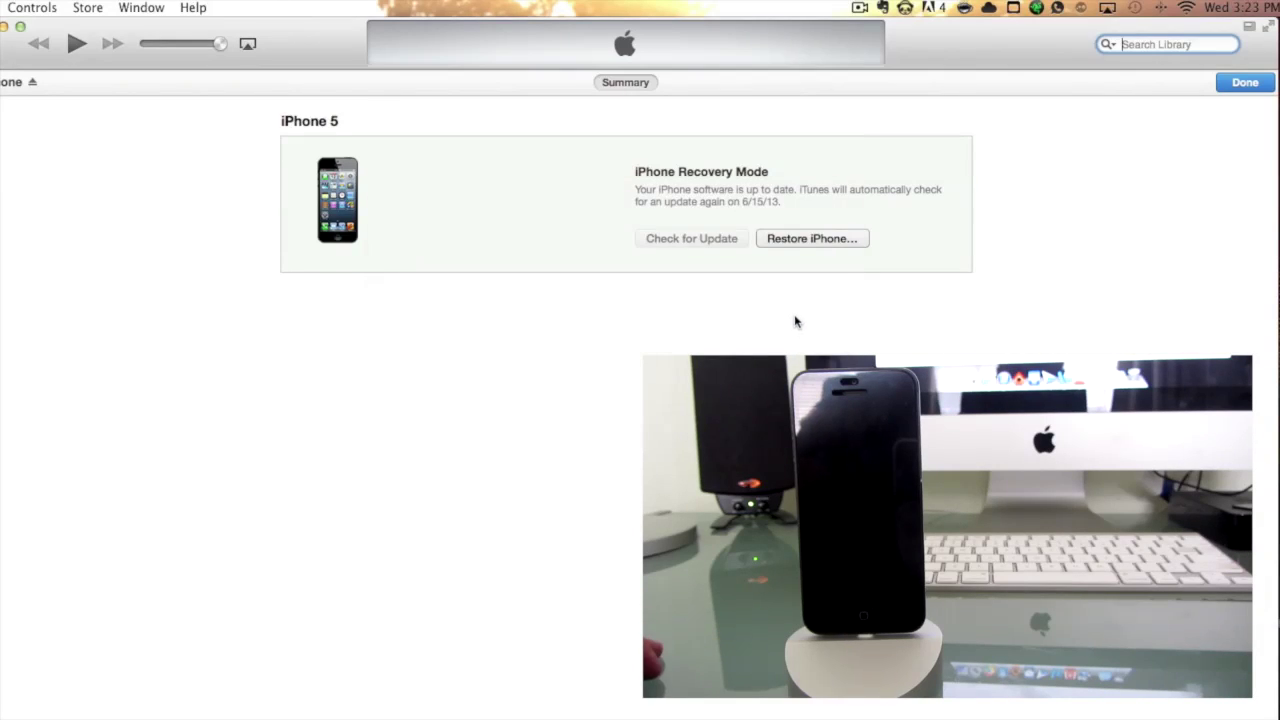
pyautogui.click(798, 240)
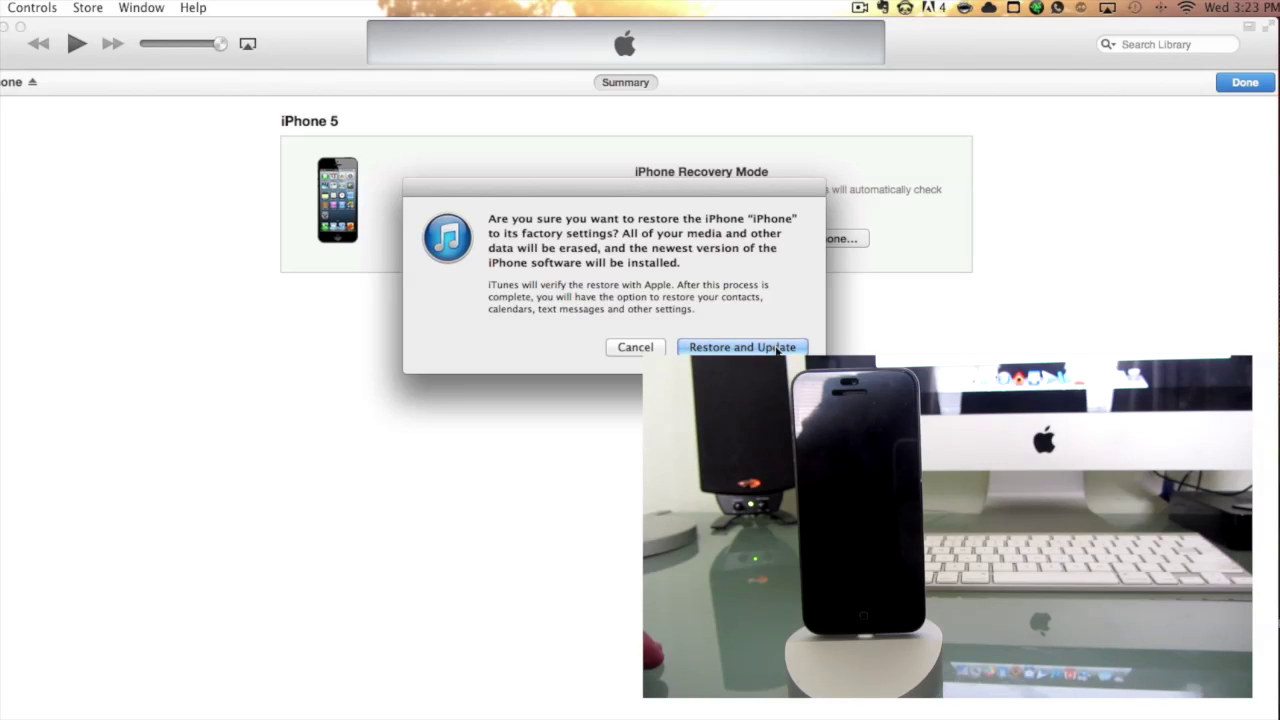
pyautogui.click(713, 348)
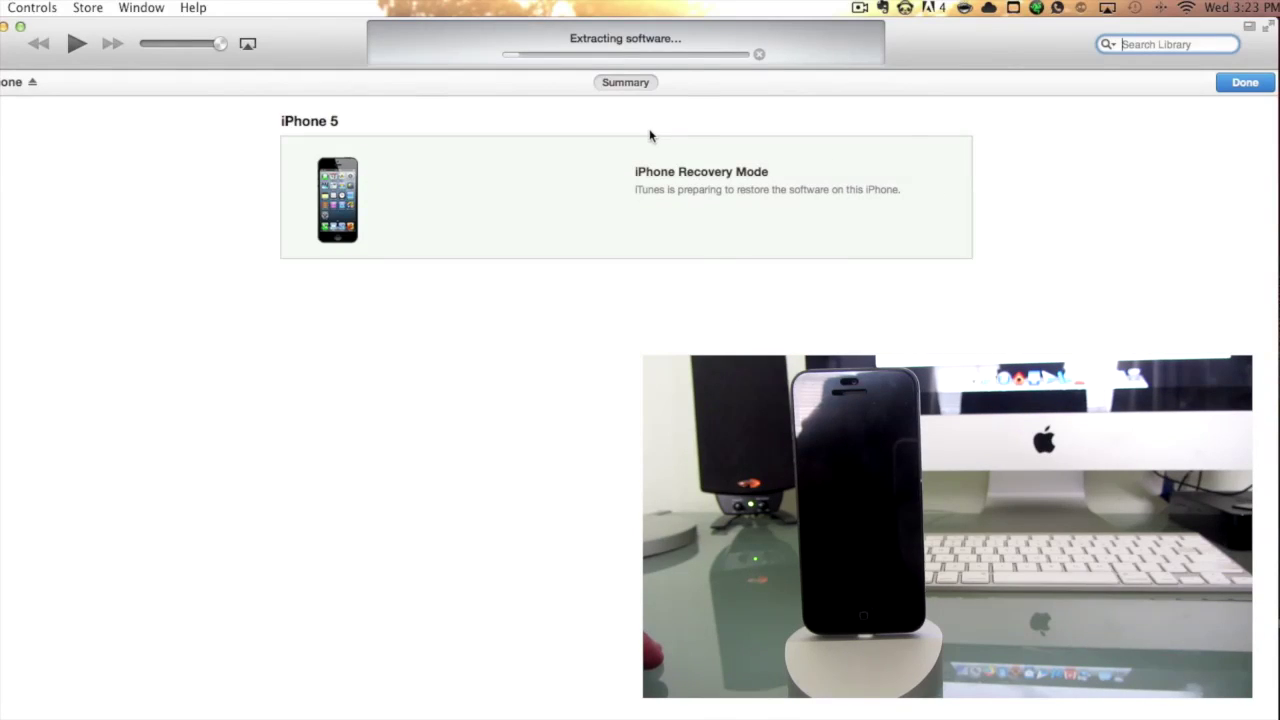